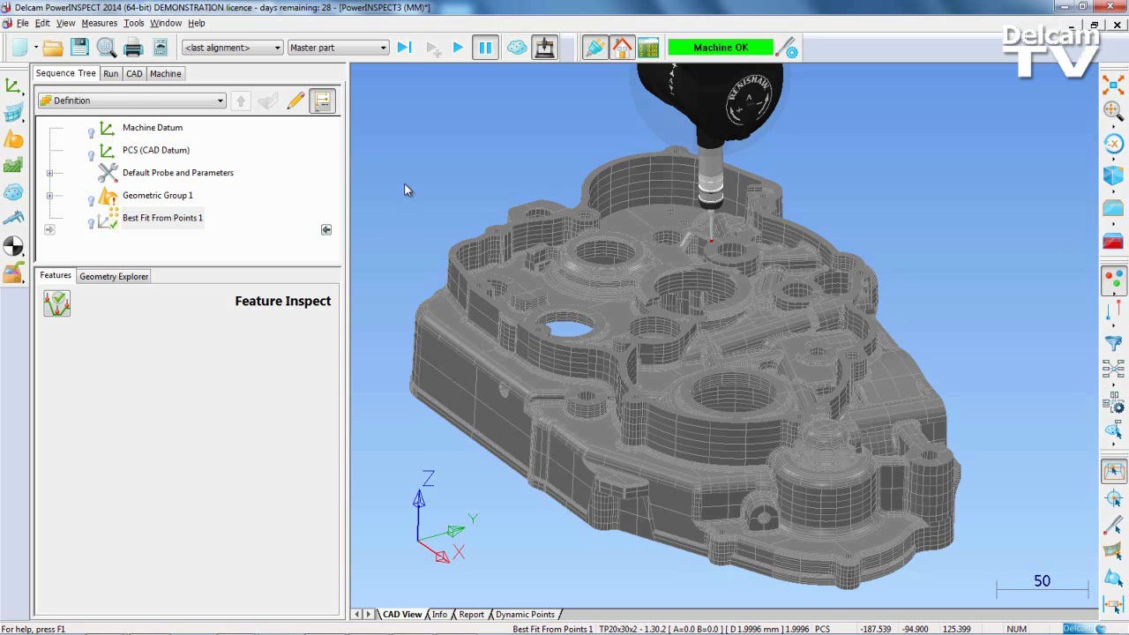
# Step: Place five on-the-fly surface probe points along the wall under the front bore and save them as Inspection Group 4
pyautogui.click(14, 112)
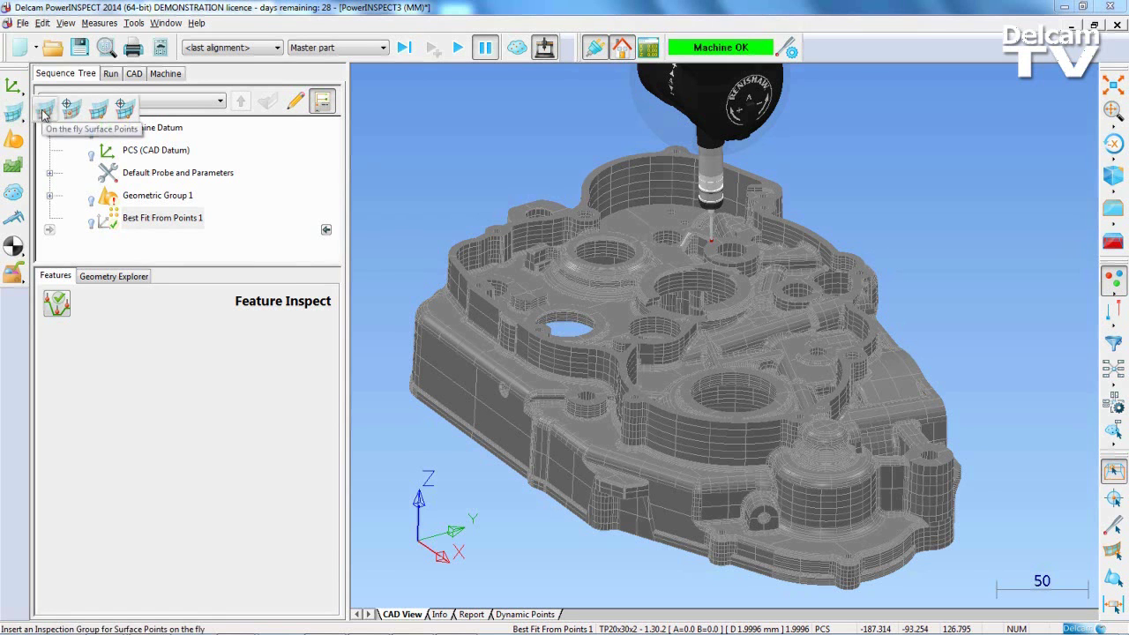
pyautogui.click(44, 114)
pyautogui.click(681, 412)
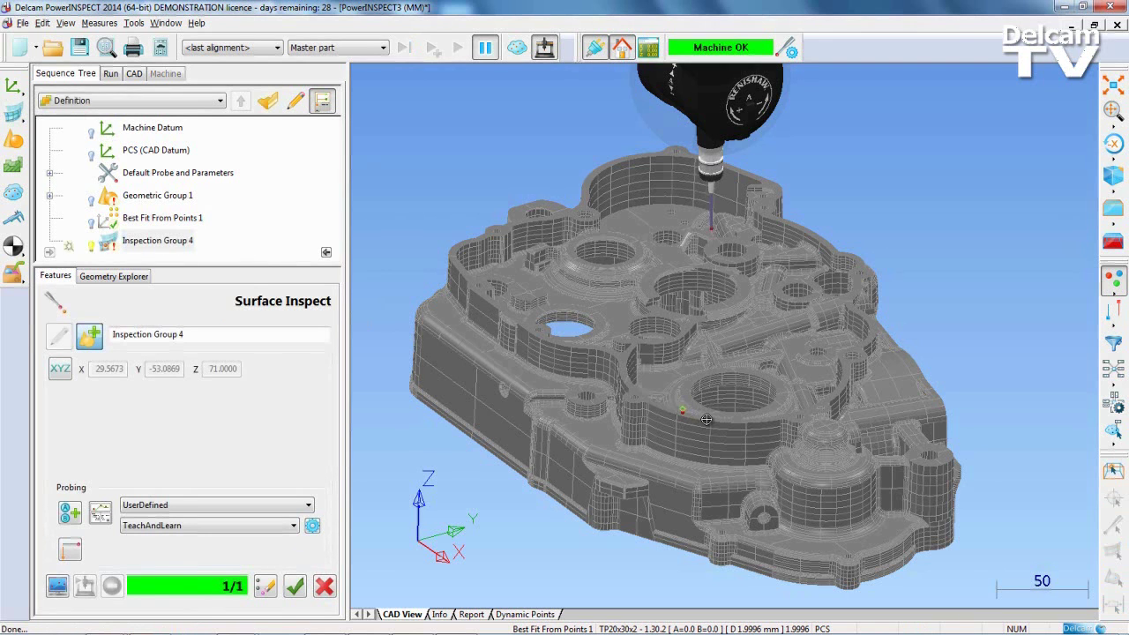
pyautogui.click(707, 419)
pyautogui.click(725, 417)
pyautogui.click(740, 415)
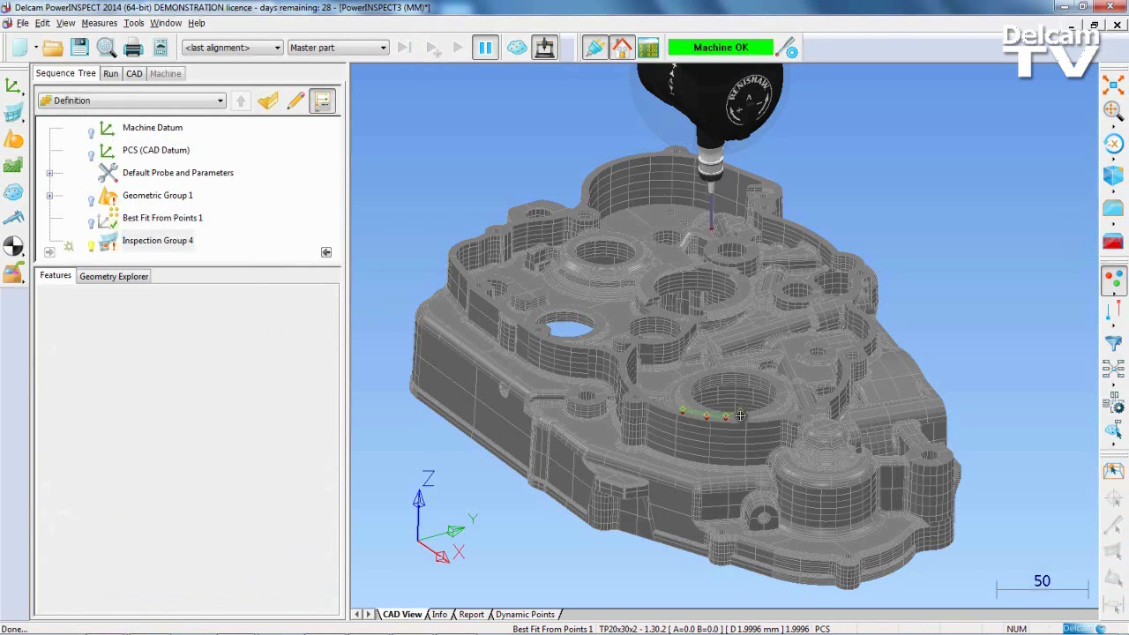
pyautogui.click(760, 416)
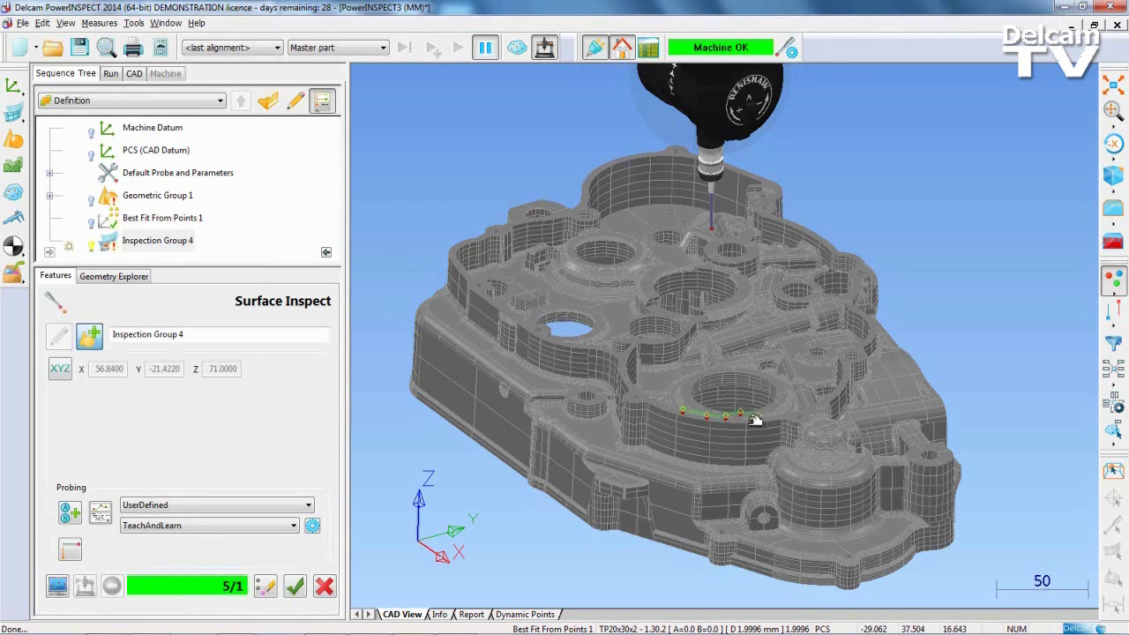
pyautogui.click(297, 589)
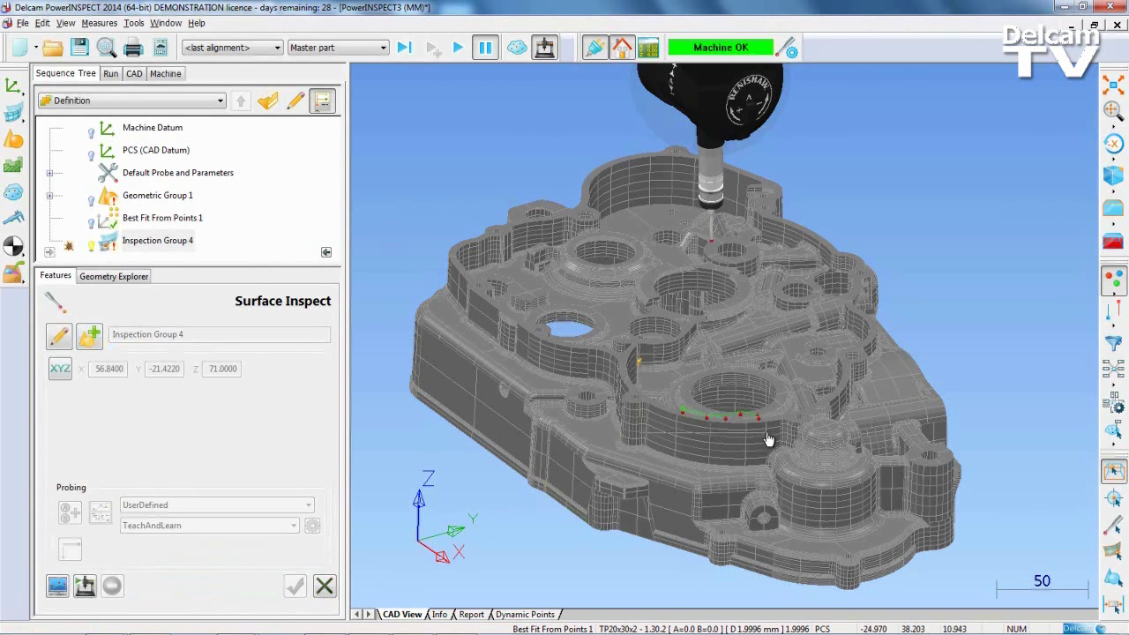
# Step: Edit Inspection Group 4 by dragging one probe point down onto the bore edge, then re-save it
pyautogui.scroll(5, 797, 457)
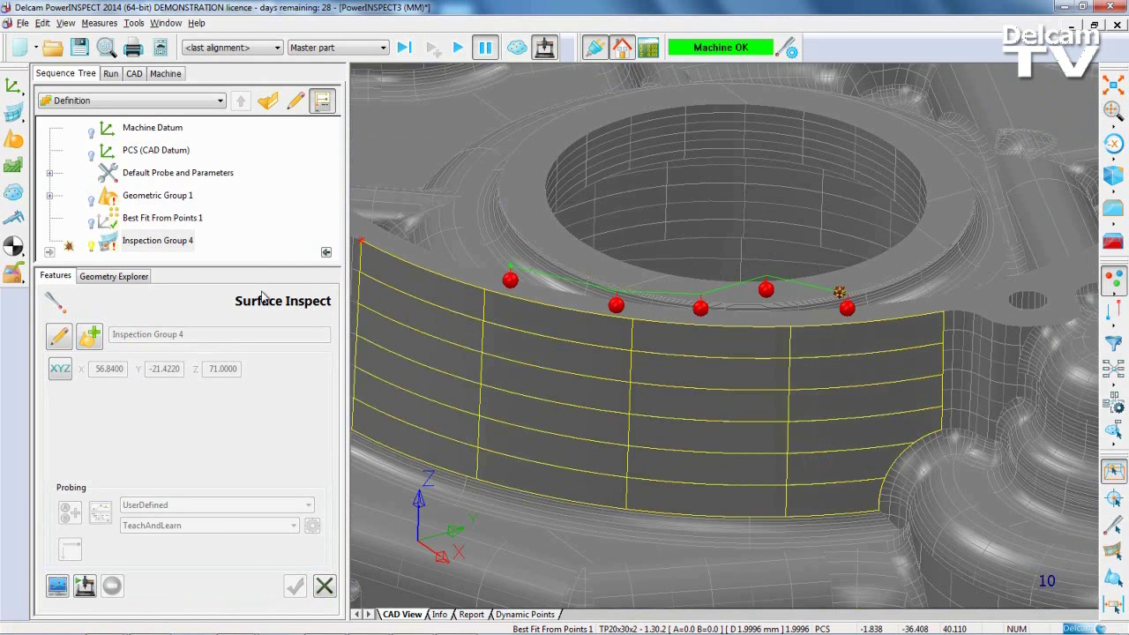
pyautogui.click(155, 242)
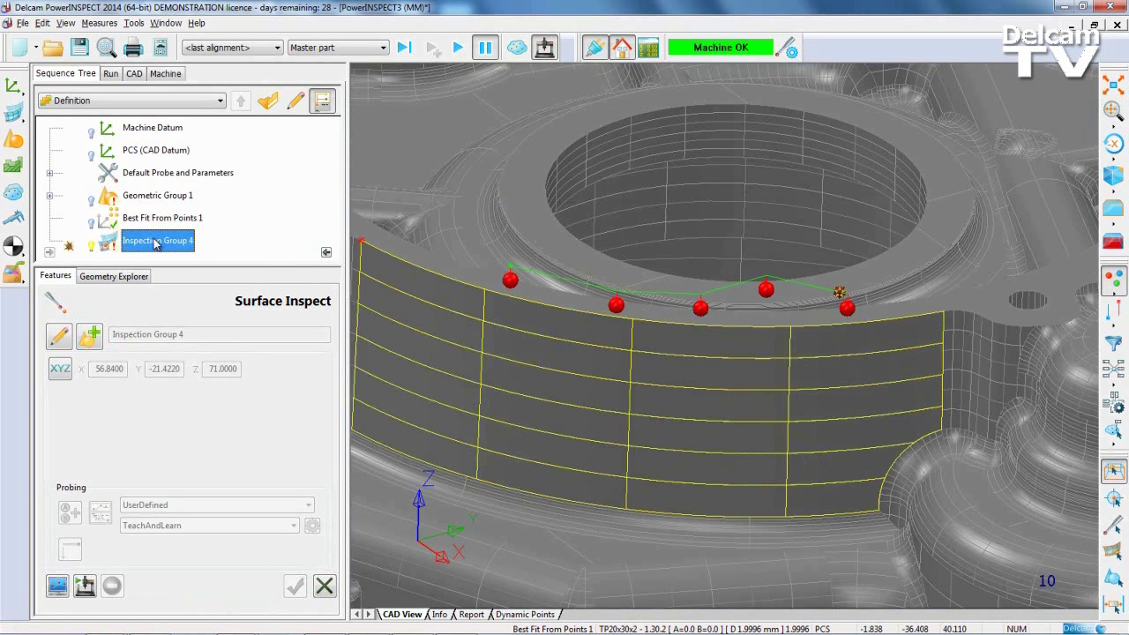
pyautogui.click(59, 341)
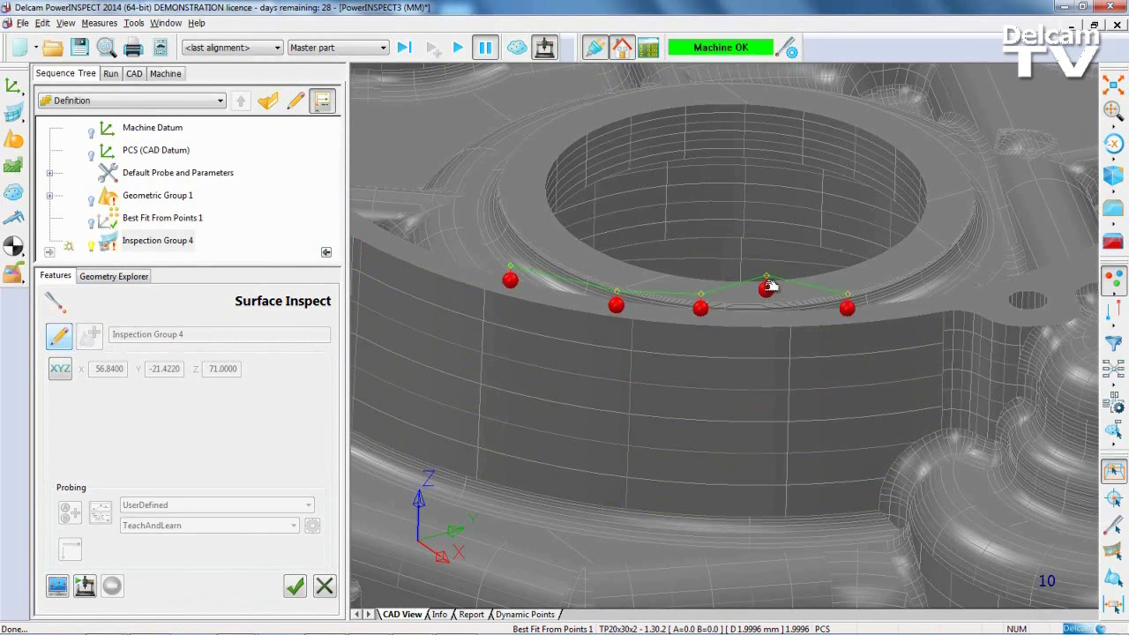
pyautogui.moveTo(769, 288); pyautogui.dragTo(772, 316)
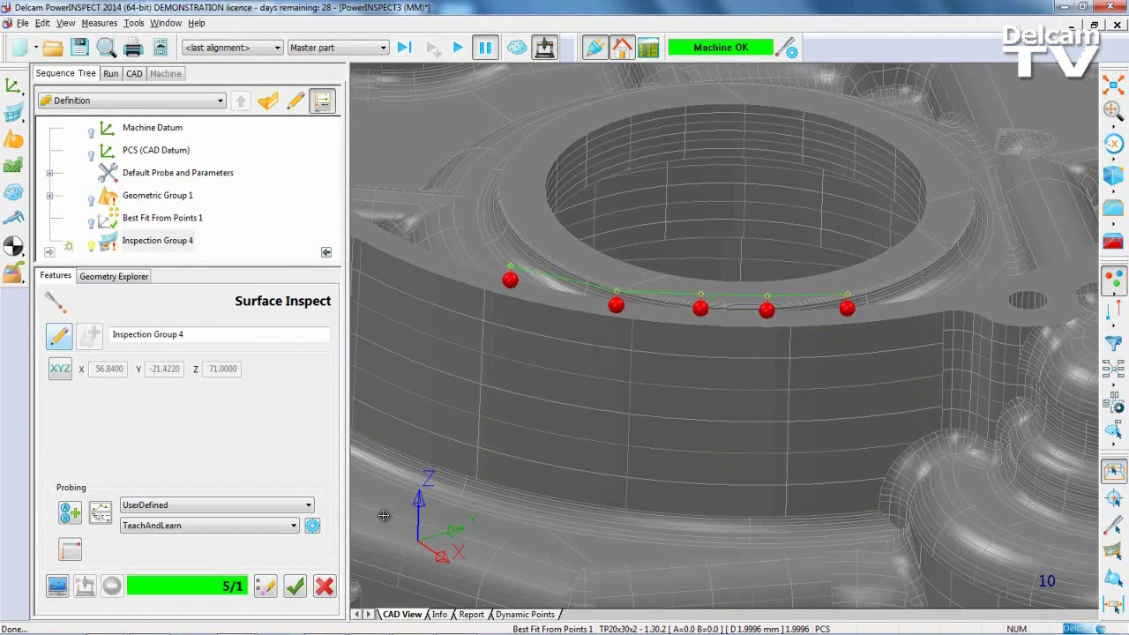
pyautogui.click(296, 587)
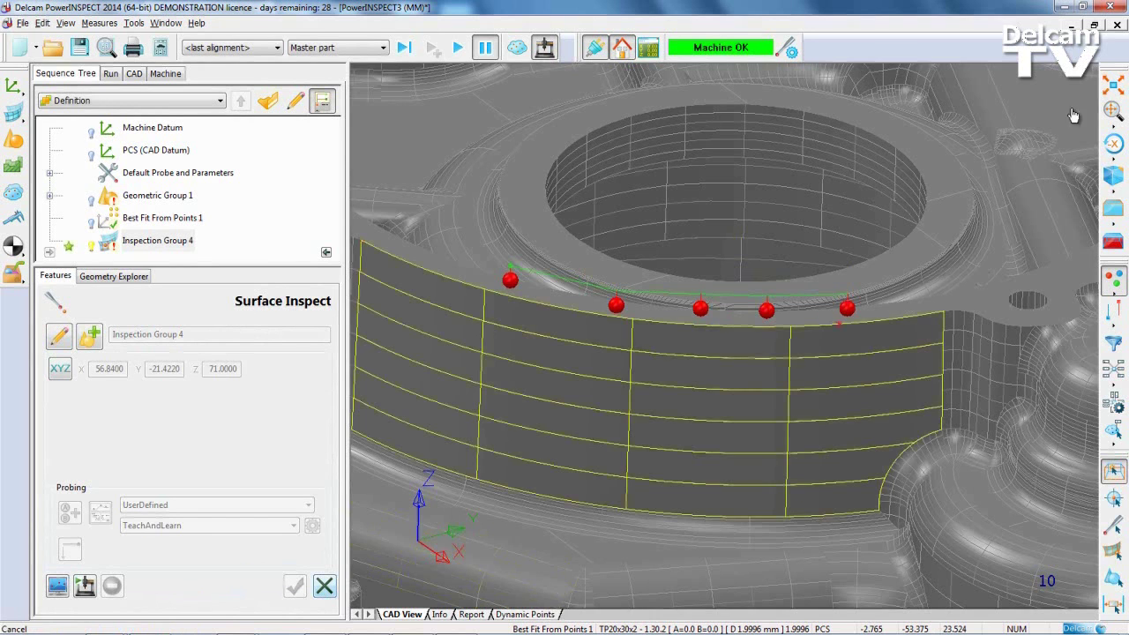
# Step: With Wireframe Checker on and Surface picking, create Cylinder 2 (diameter 47, length 7.4) on the front bore
pyautogui.click(1113, 85)
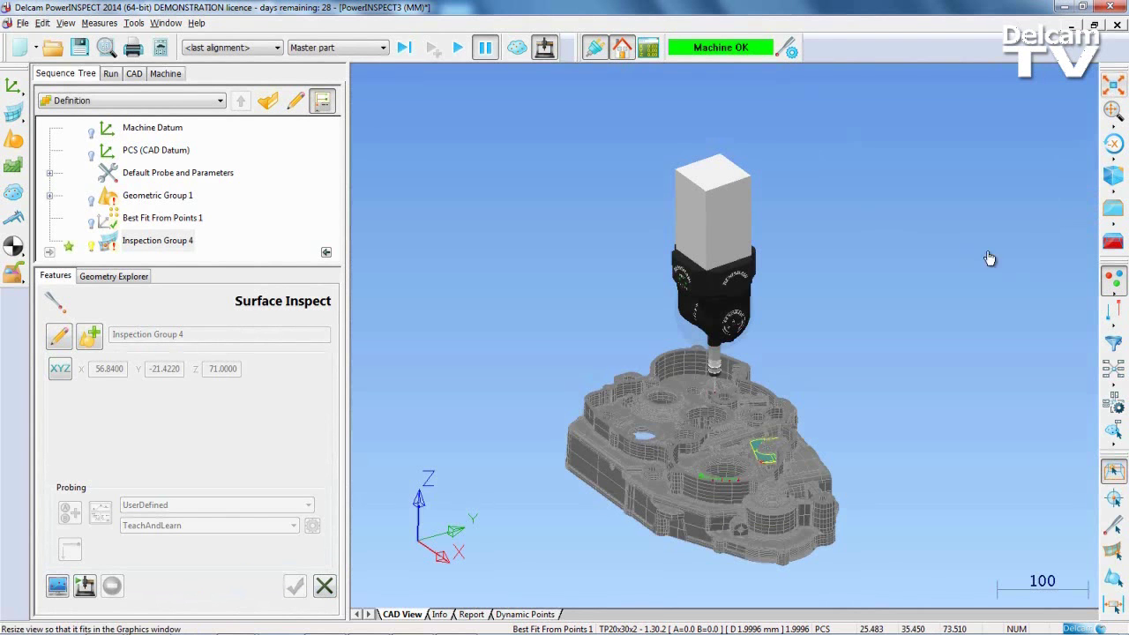
pyautogui.moveTo(916, 566); pyautogui.dragTo(920, 575)
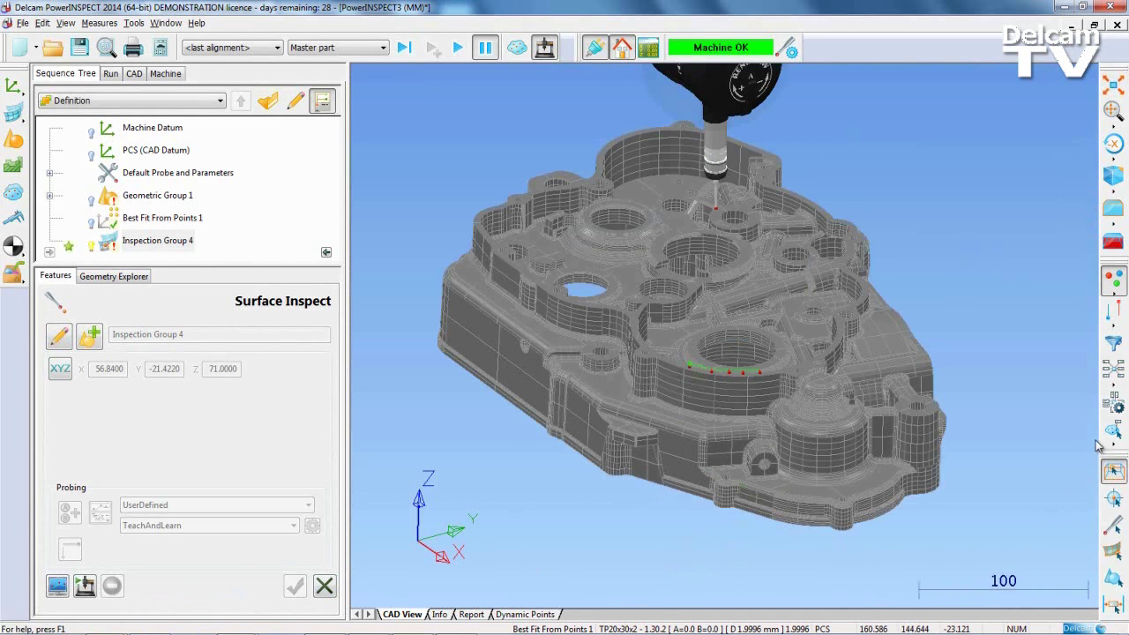
pyautogui.click(1113, 472)
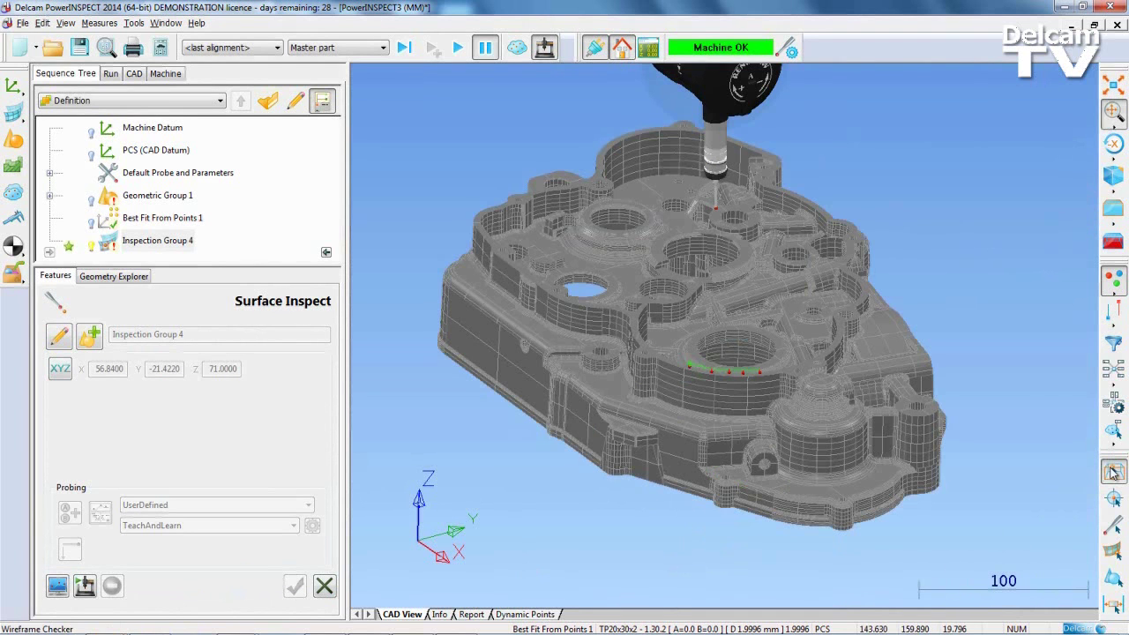
pyautogui.rightClick(998, 394)
pyautogui.click(1030, 418)
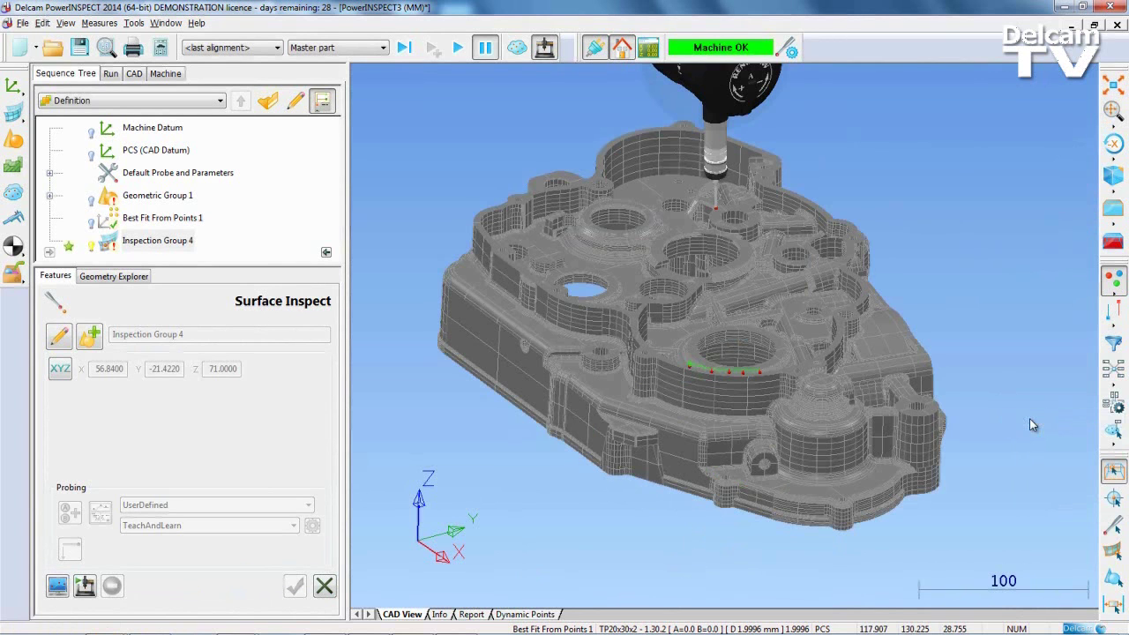
pyautogui.click(753, 344)
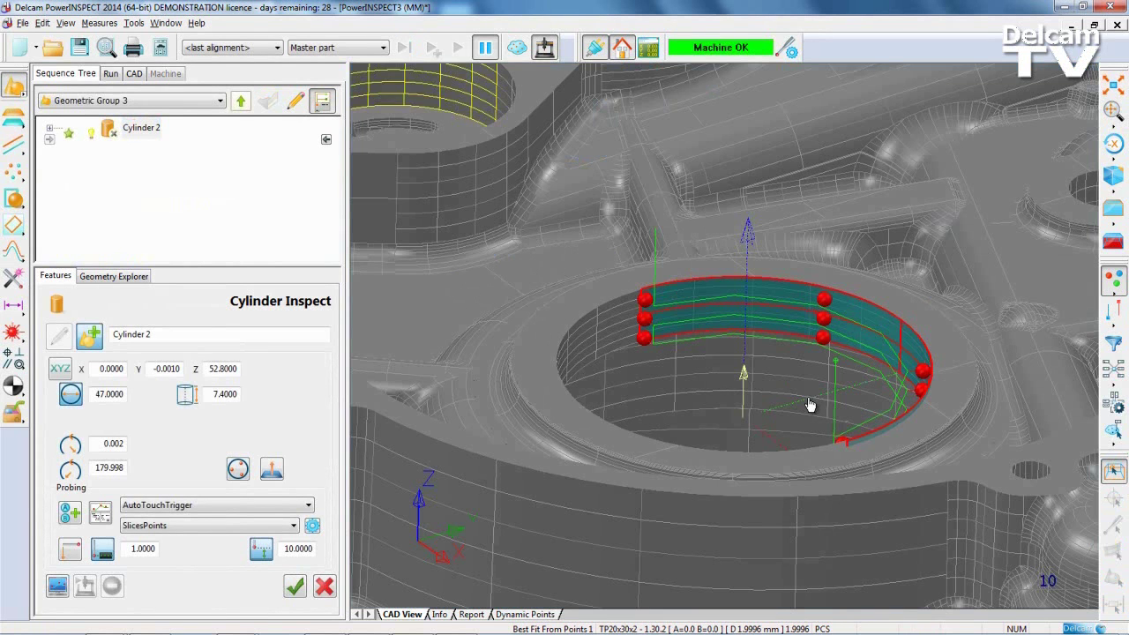
# Step: Set Cylinder 2's SlicesPoints parameters to 2 slices with 3 points per slice
pyautogui.click(311, 527)
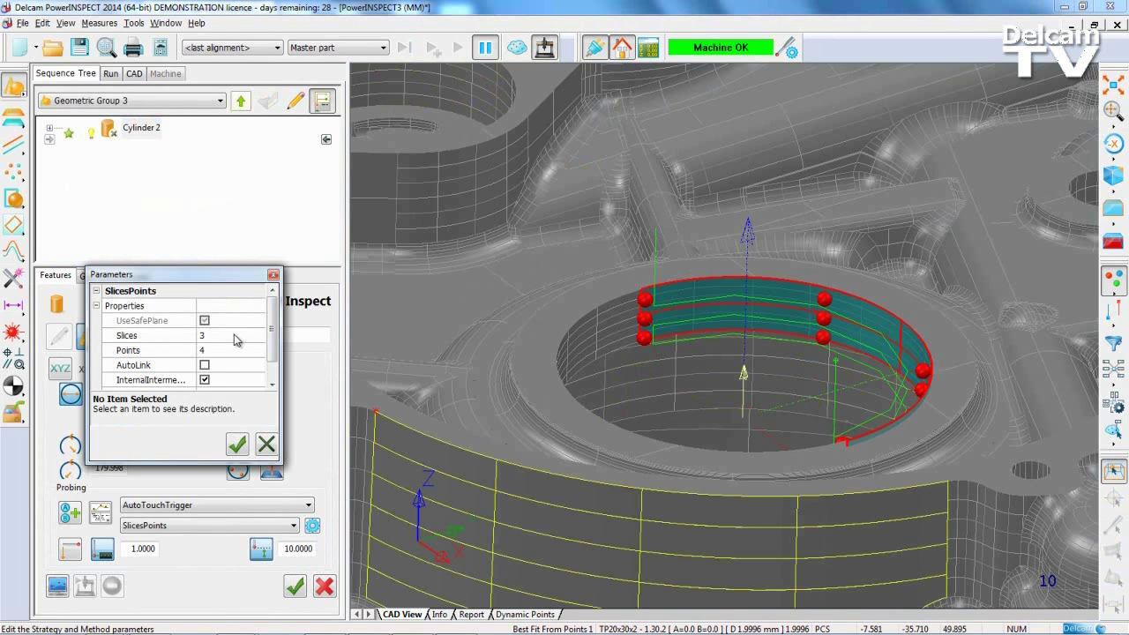
pyautogui.click(235, 340)
pyautogui.click(258, 340)
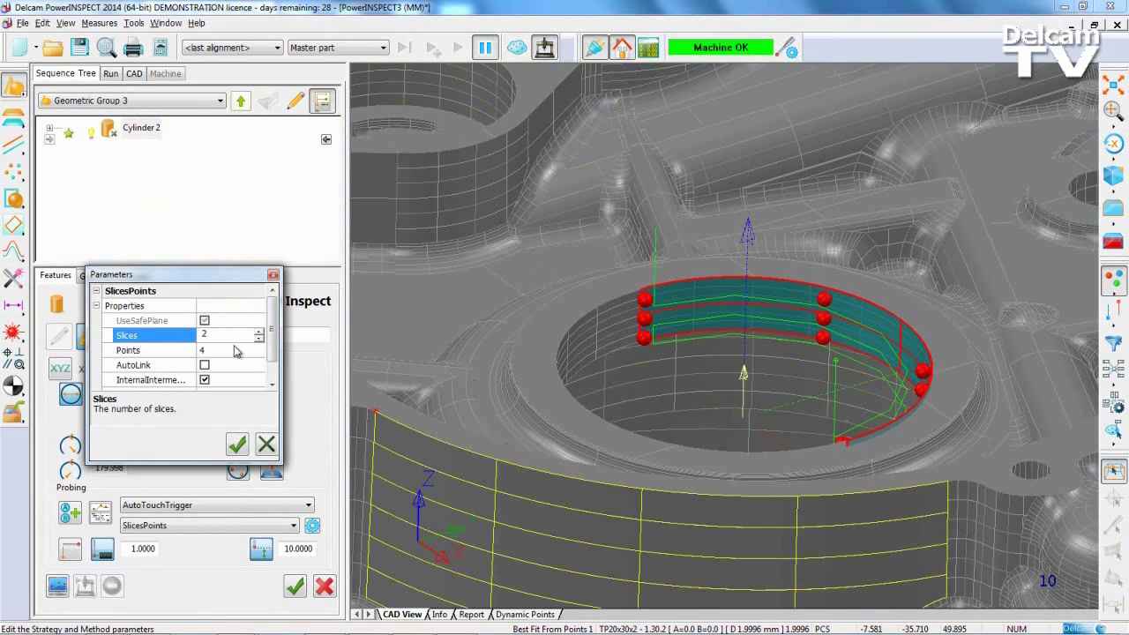
pyautogui.click(234, 351)
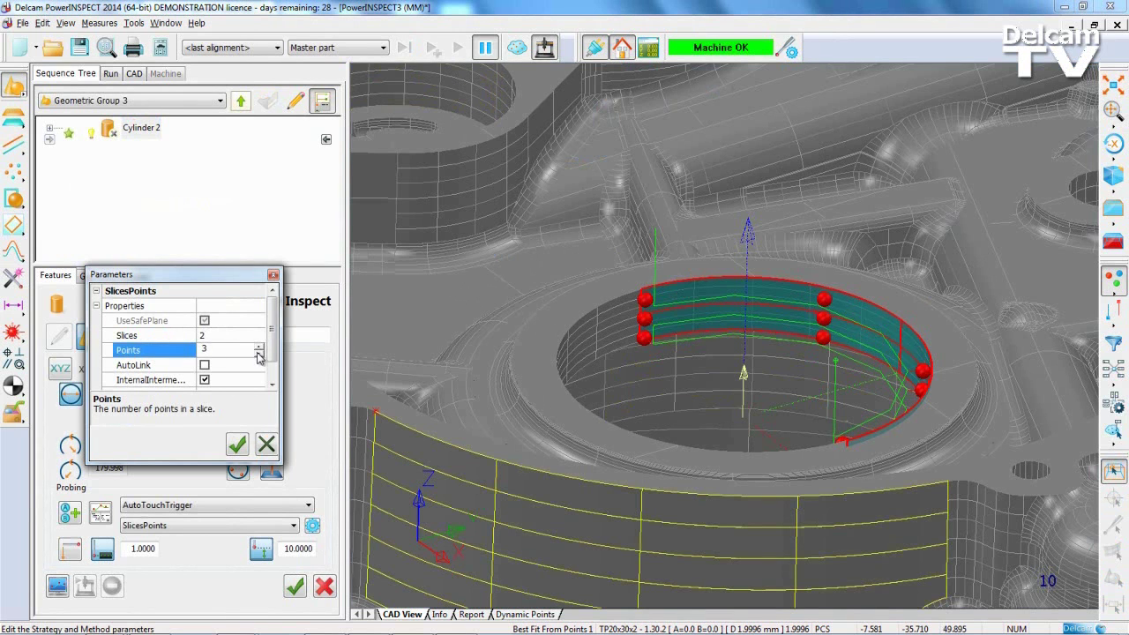
pyautogui.click(238, 446)
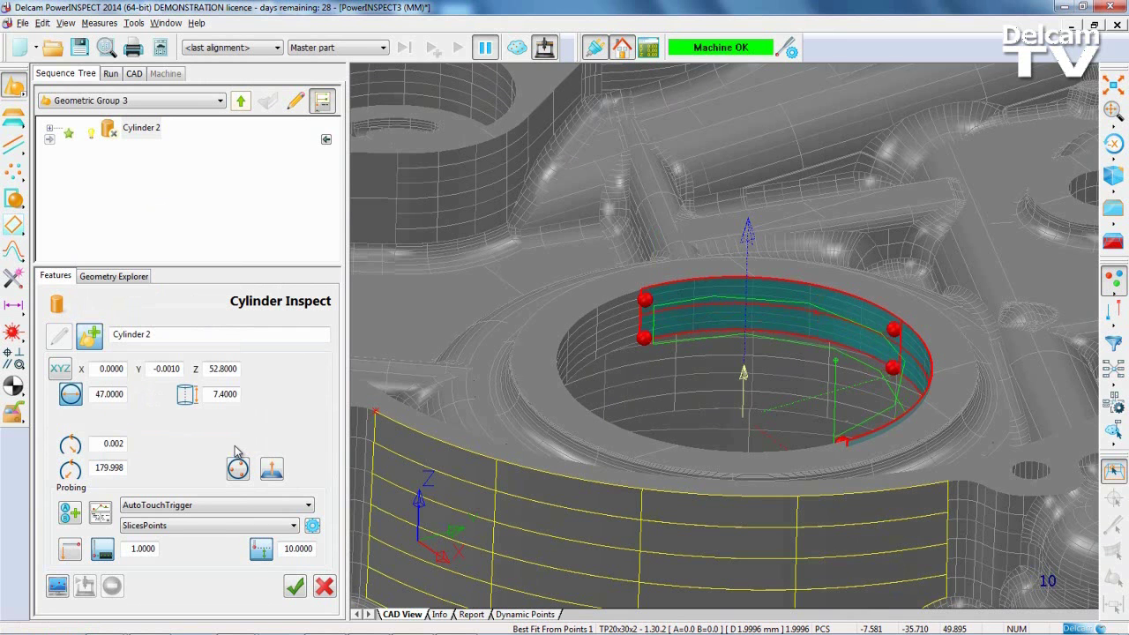
# Step: Show Surface 49 as wireframe, then create and save Circle 4 (diameter 9.8033, Z 71) on the small hole
pyautogui.moveTo(819, 315); pyautogui.dragTo(610, 357, button='middle')
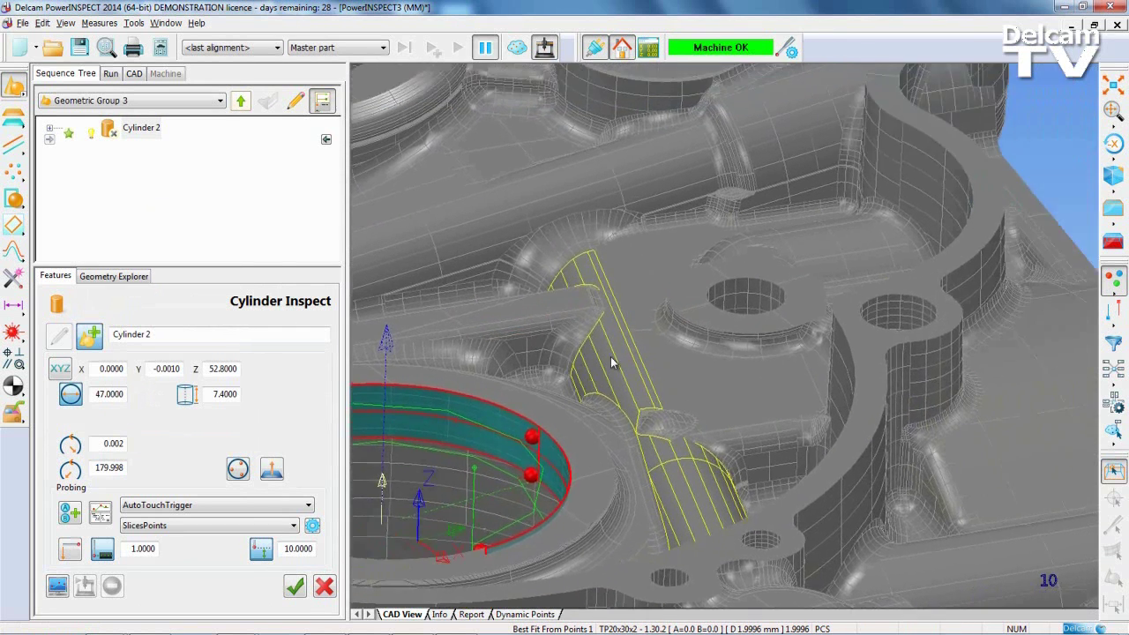
pyautogui.rightClick(1074, 217)
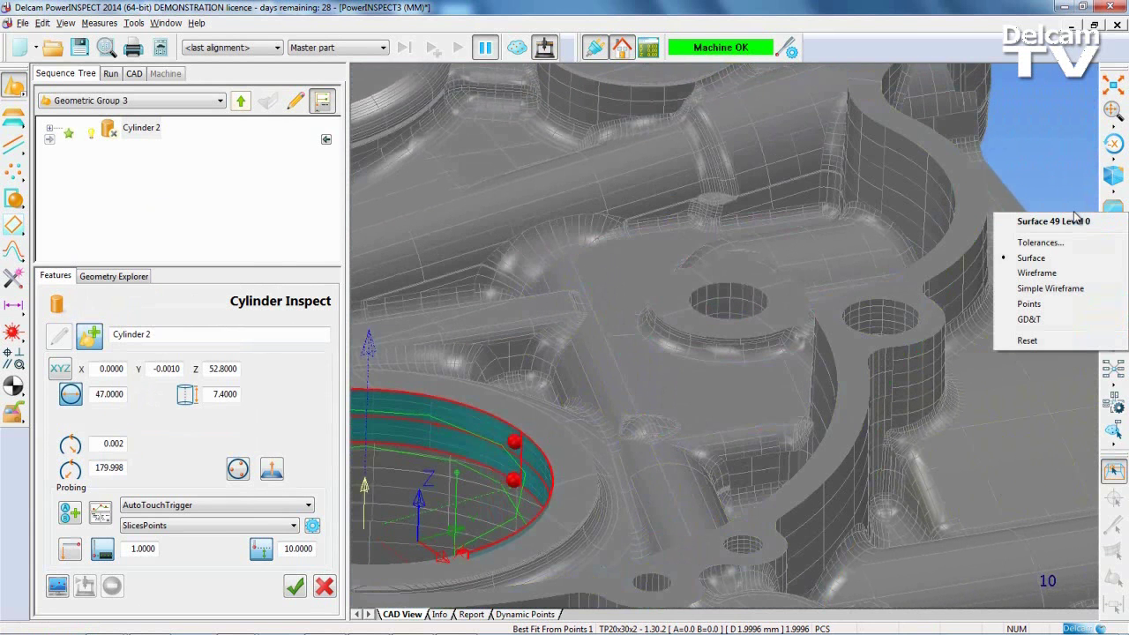
pyautogui.click(1037, 273)
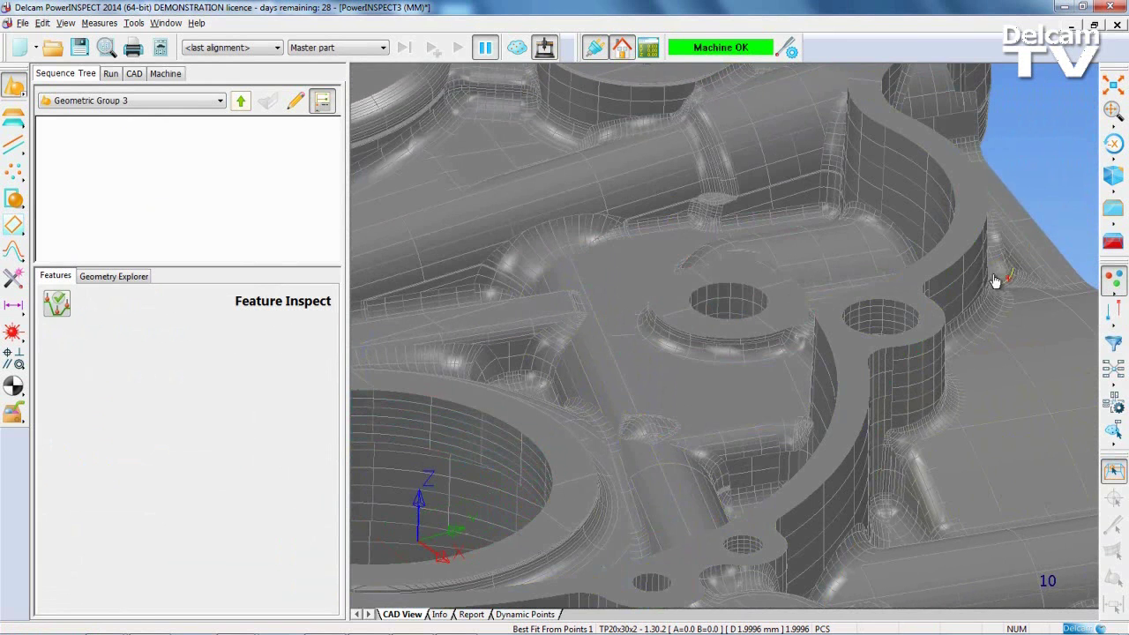
pyautogui.click(897, 308)
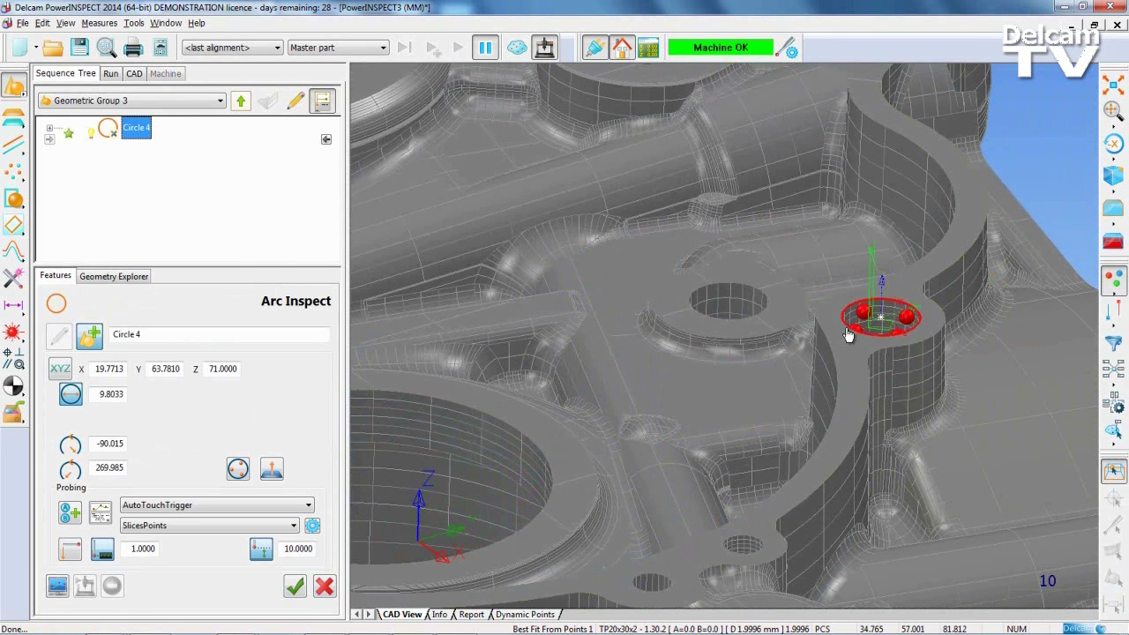
pyautogui.click(297, 586)
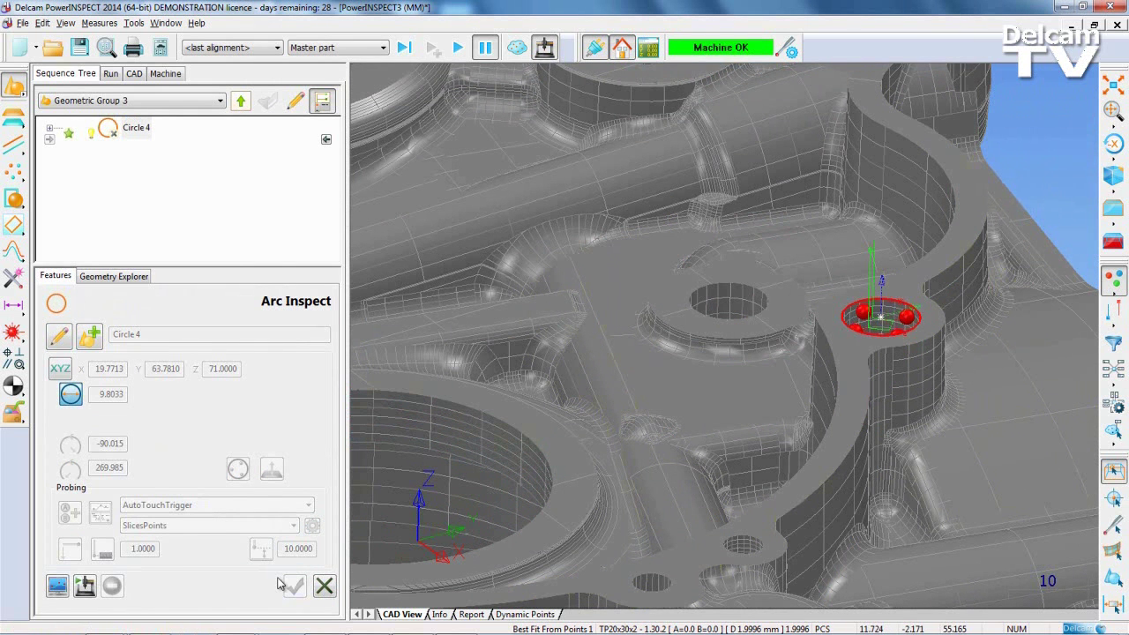
# Step: Zoom onto the casting, turn on Probe Paths > Show All, and go up to the Definition level
pyautogui.click(1112, 86)
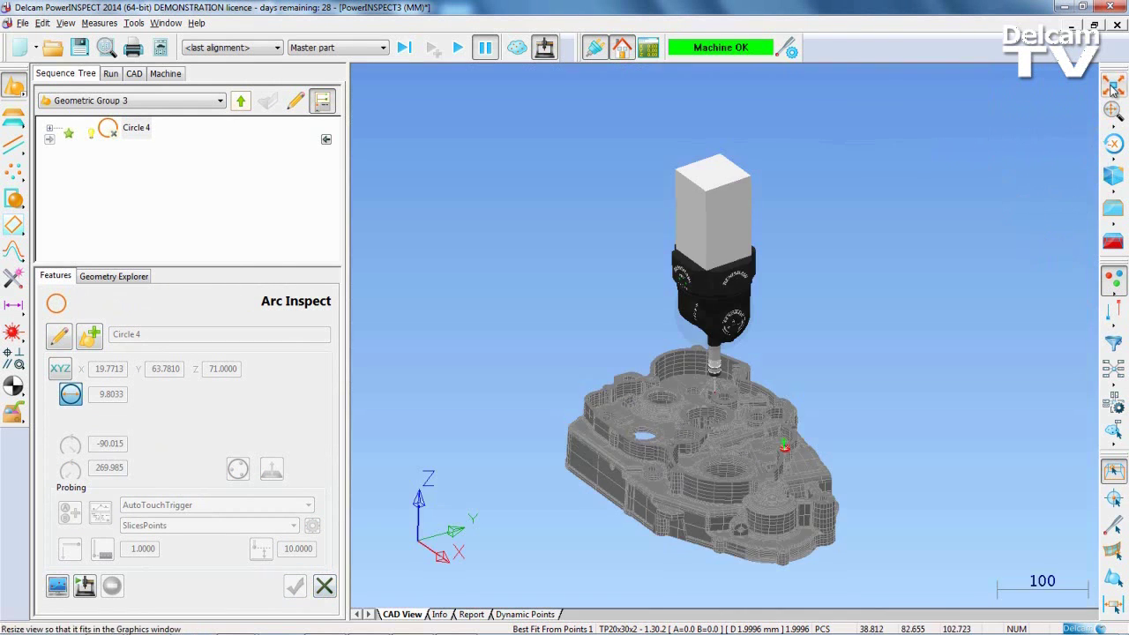
pyautogui.moveTo(548, 307); pyautogui.dragTo(872, 579)
pyautogui.click(66, 23)
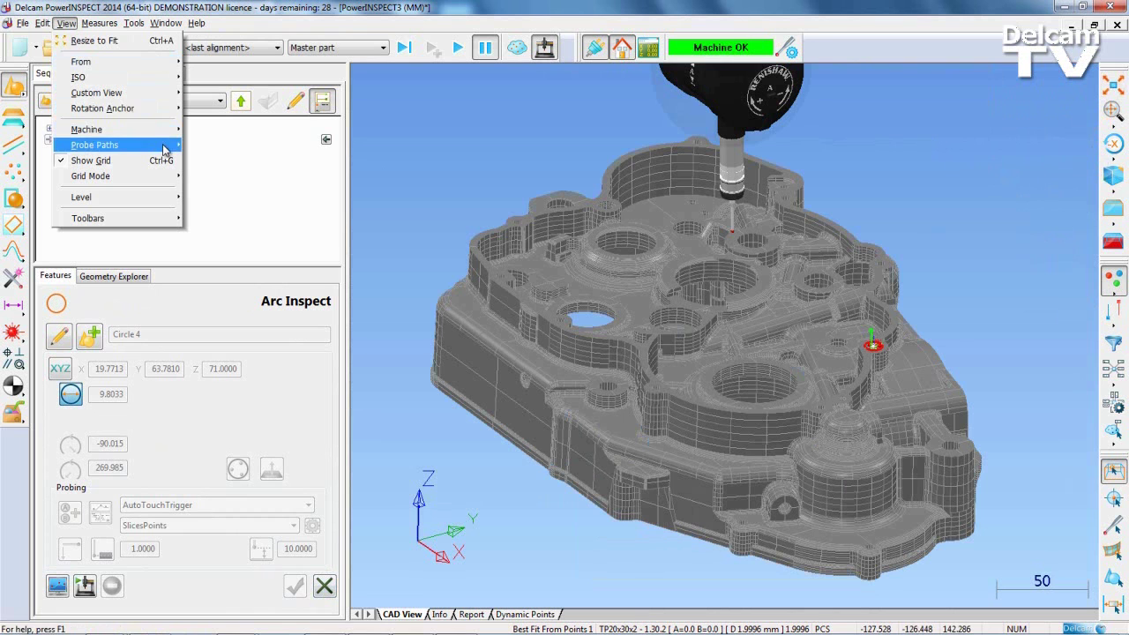
pyautogui.moveTo(97, 145)
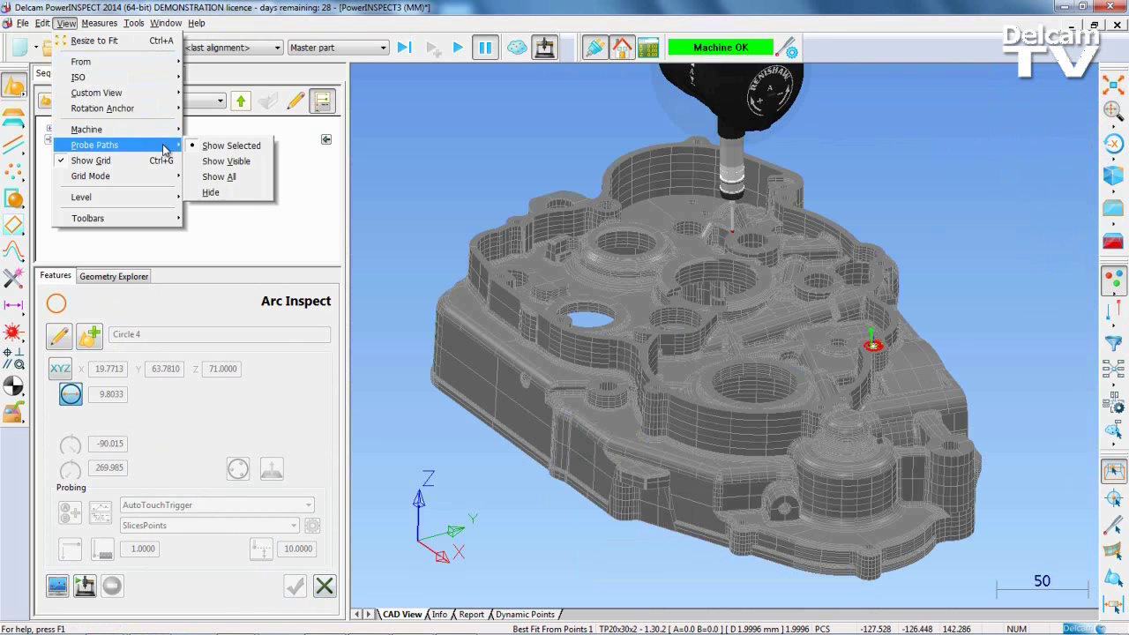
pyautogui.click(220, 176)
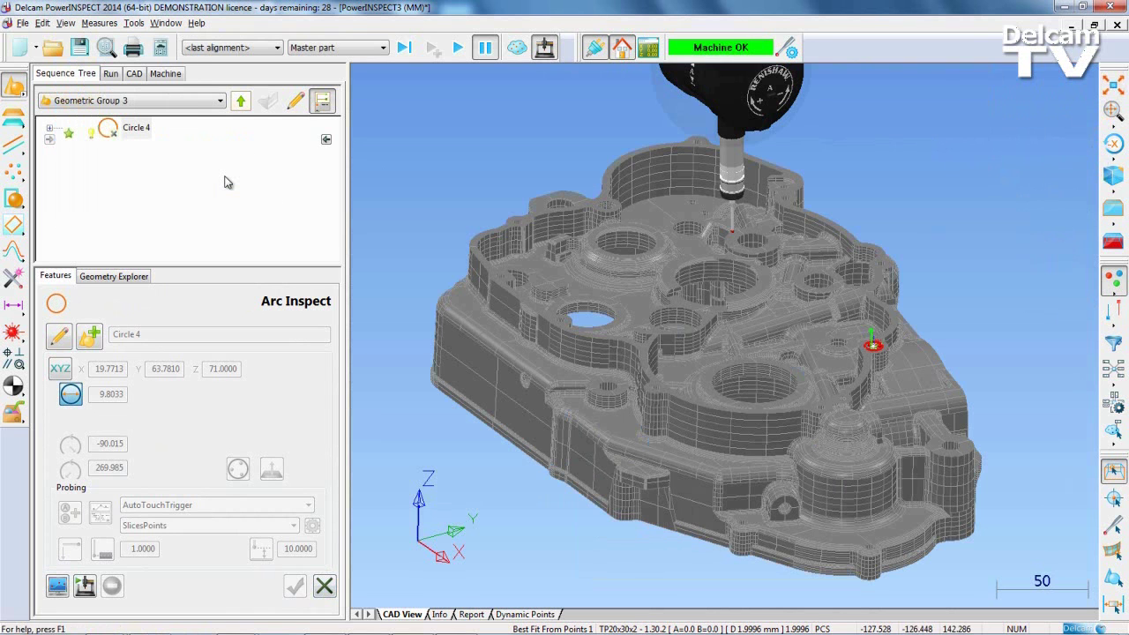
pyautogui.click(241, 103)
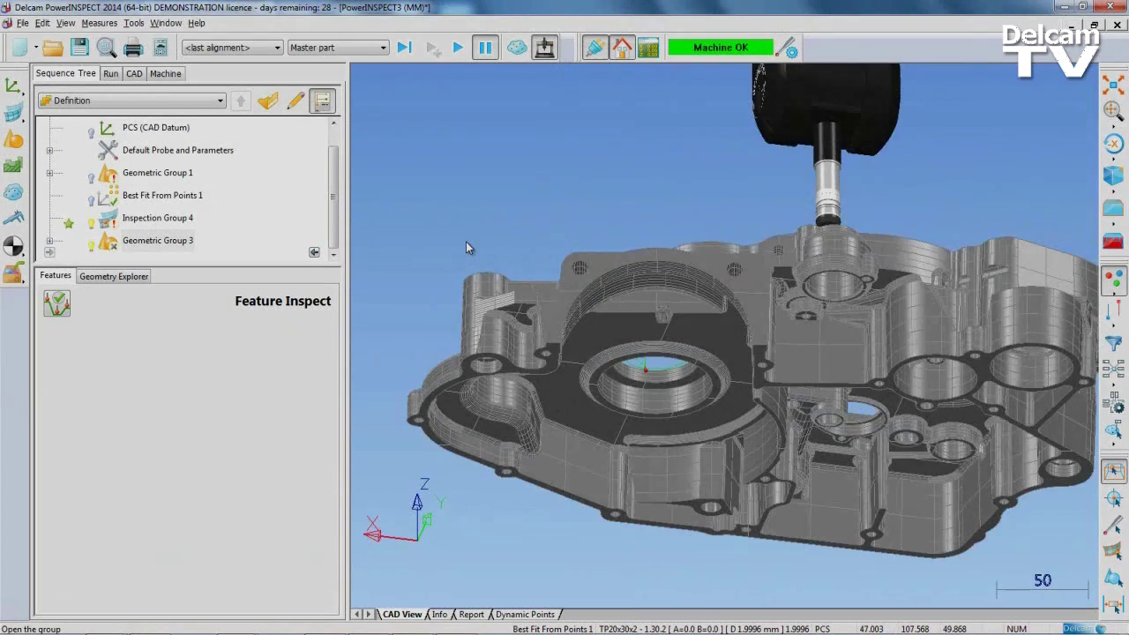
# Step: Switch to Surface picking and create Cylinder 3 from the casting's large curved wall
pyautogui.moveTo(466, 242); pyautogui.dragTo(435, 221, button='middle')
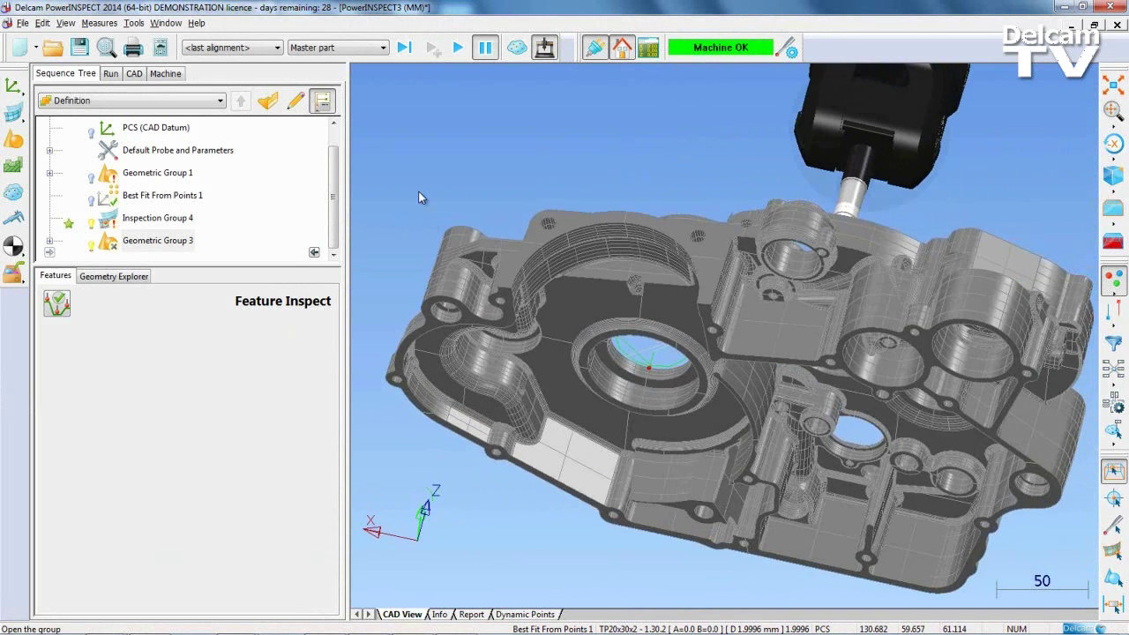
pyautogui.rightClick(419, 192)
pyautogui.click(459, 242)
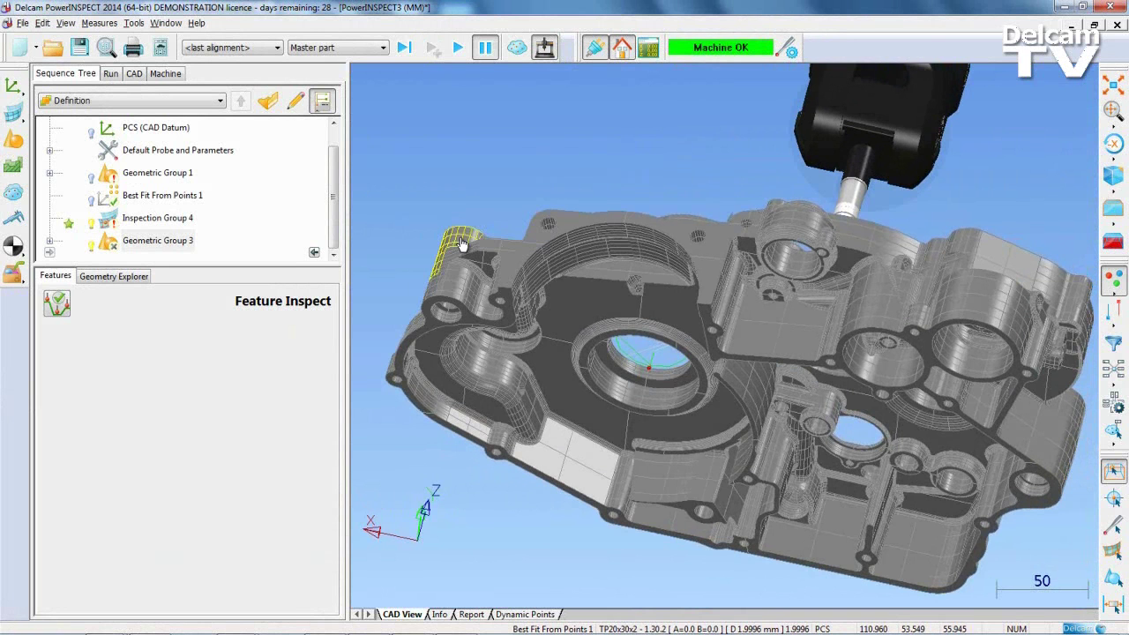
pyautogui.click(562, 250)
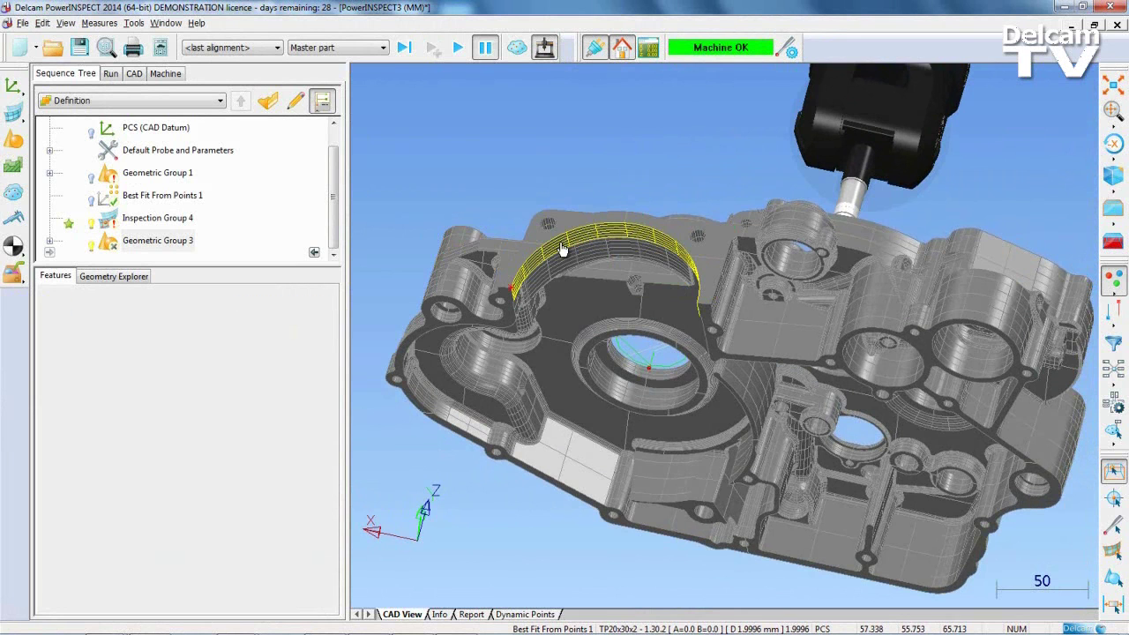
pyautogui.click(561, 250)
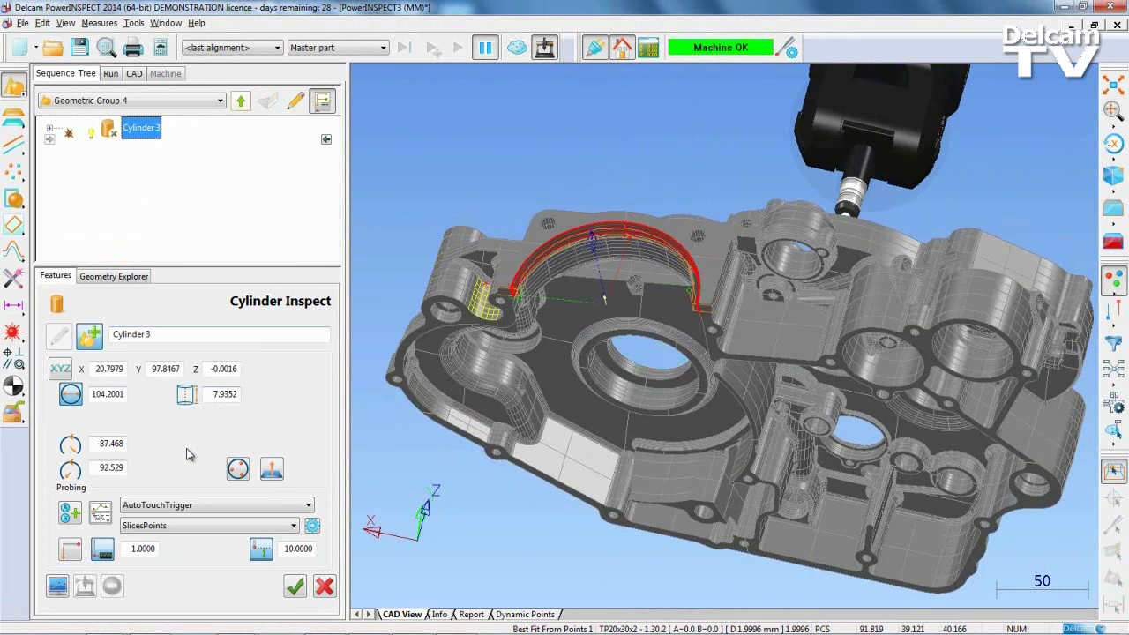
# Step: Set Cylinder 3's probe head angles to A 90 and B 0
pyautogui.click(72, 515)
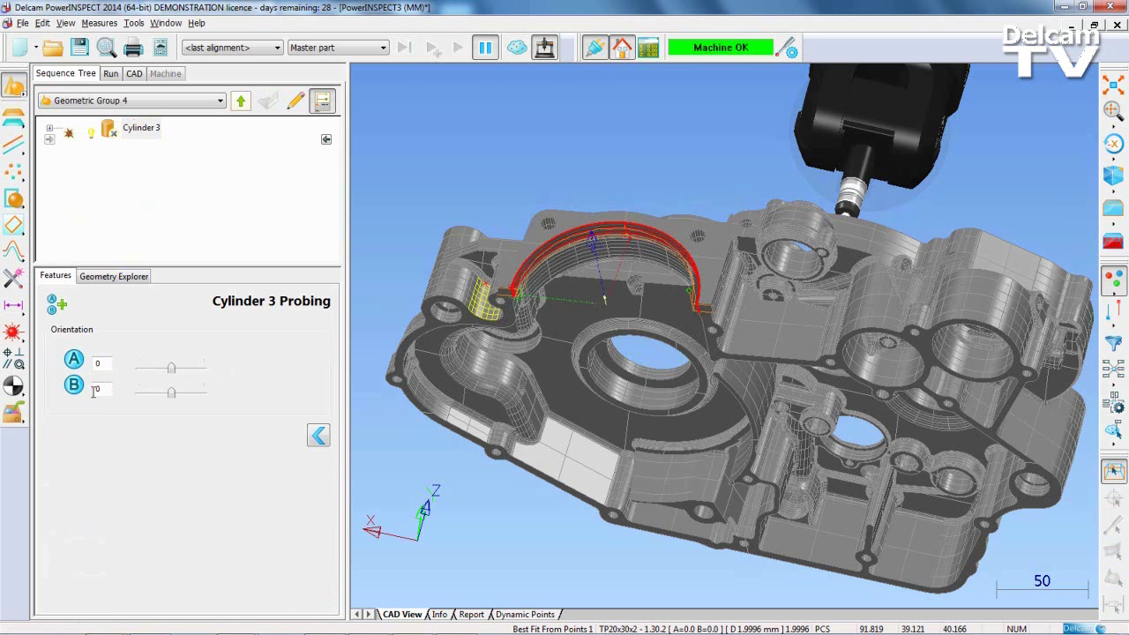
pyautogui.doubleClick(102, 362)
pyautogui.write('90')
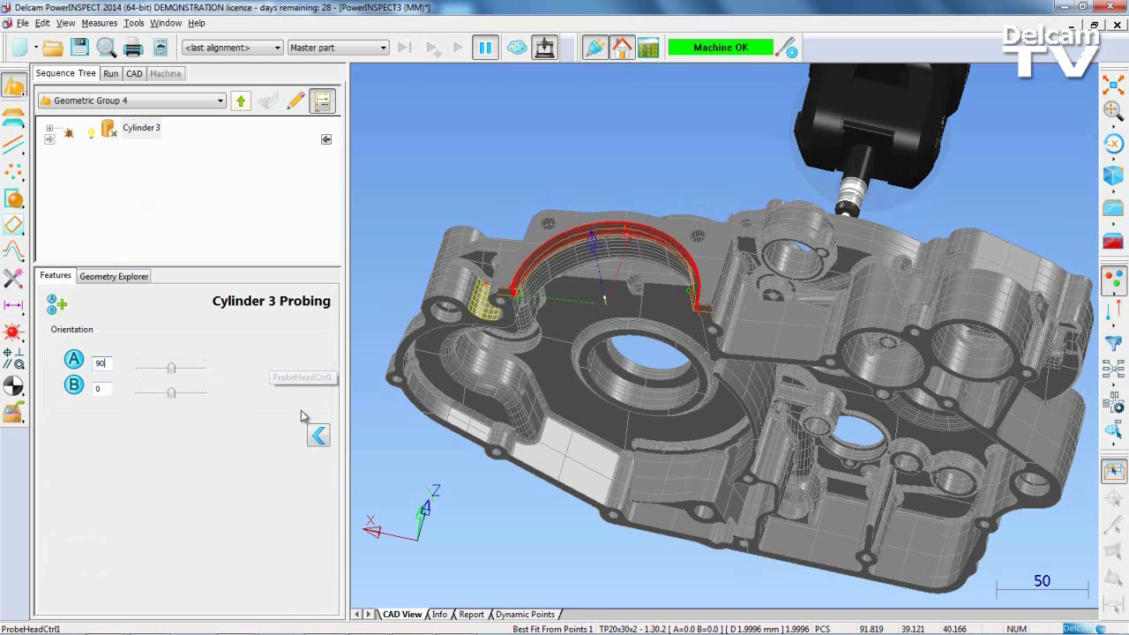
pyautogui.press('Return')
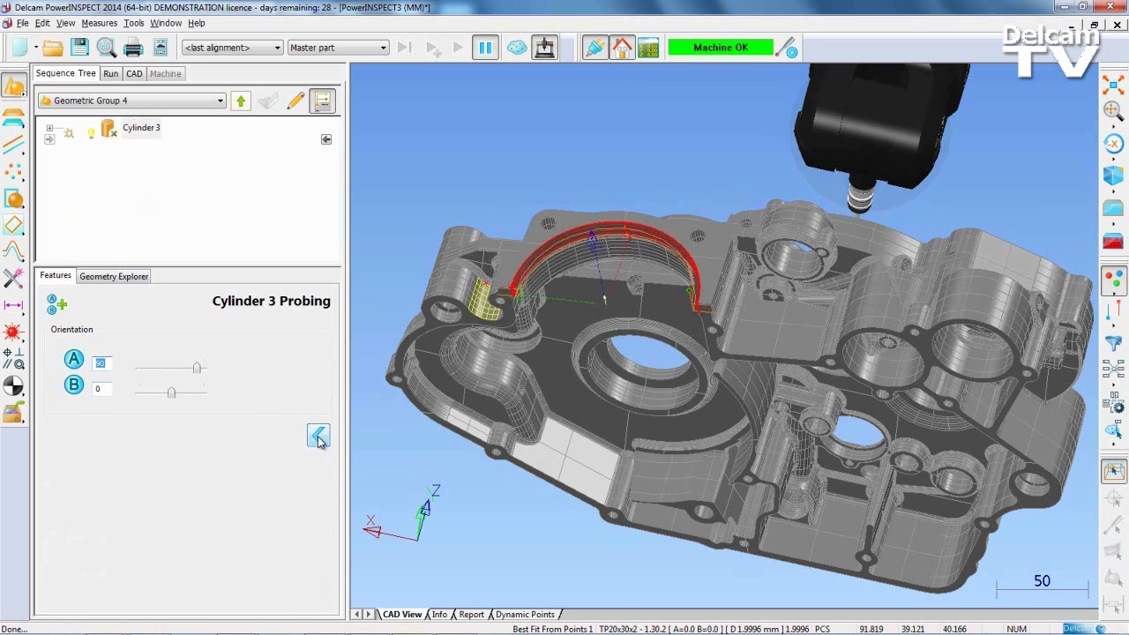
pyautogui.click(319, 436)
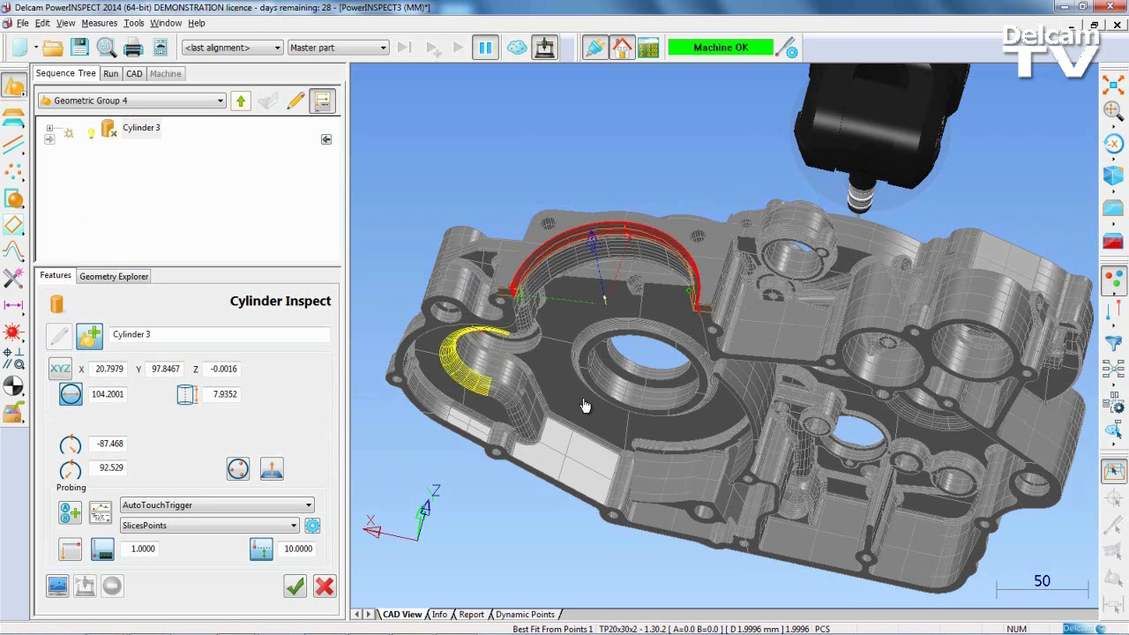
pyautogui.moveTo(605, 415); pyautogui.dragTo(629, 426, button='middle')
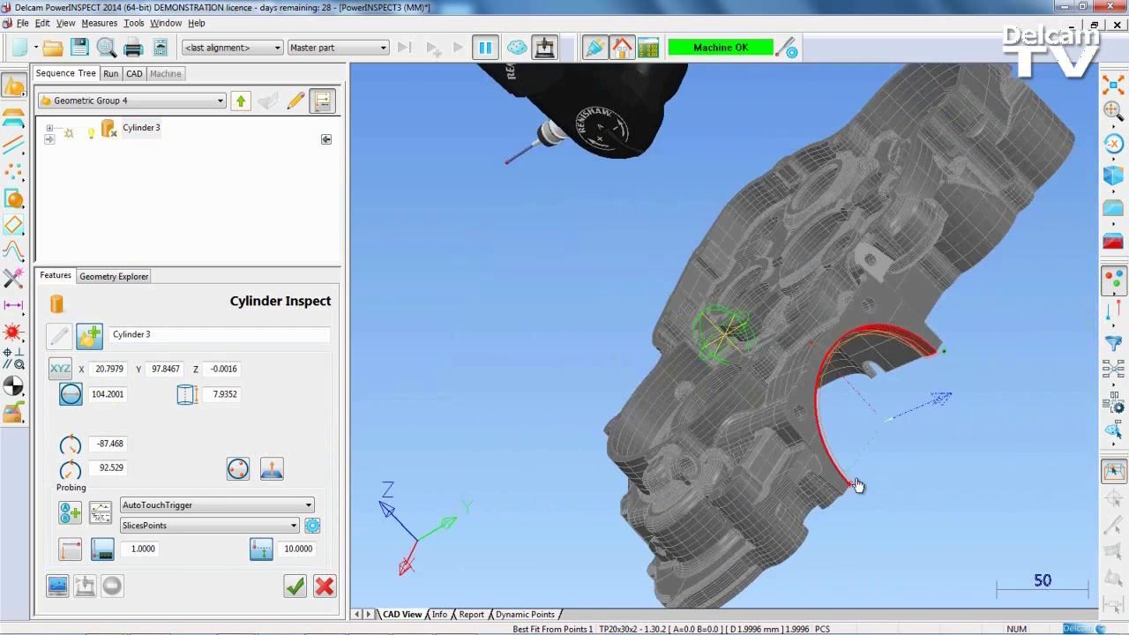
# Step: Change Cylinder 3's probing method to LongitudinalPoints and view the redrawn path along the wall
pyautogui.click(293, 526)
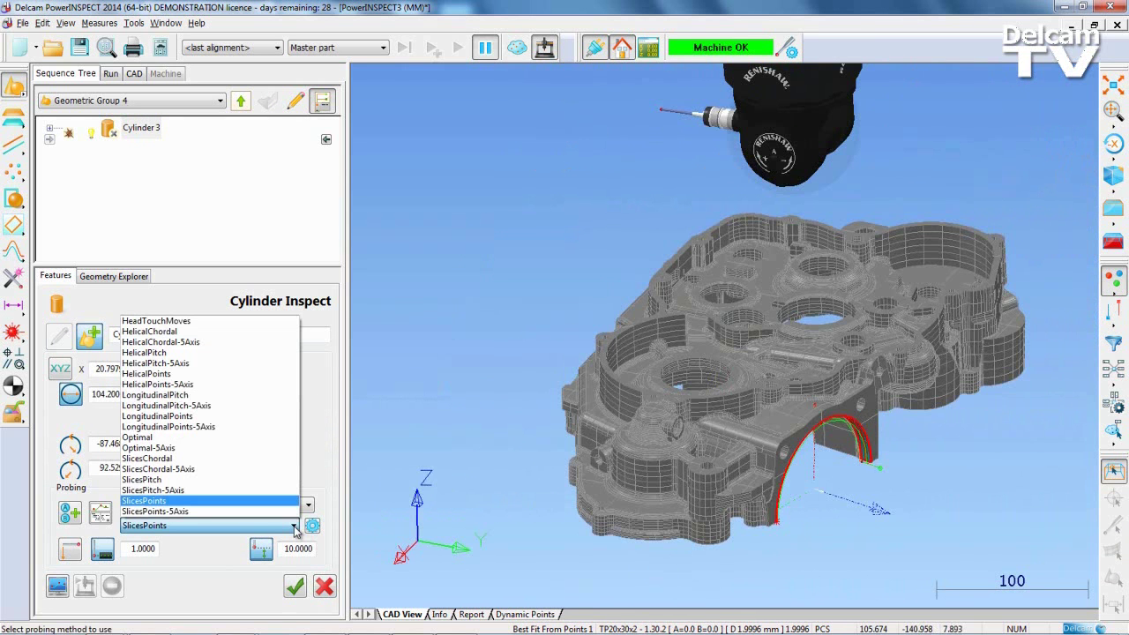
pyautogui.click(202, 416)
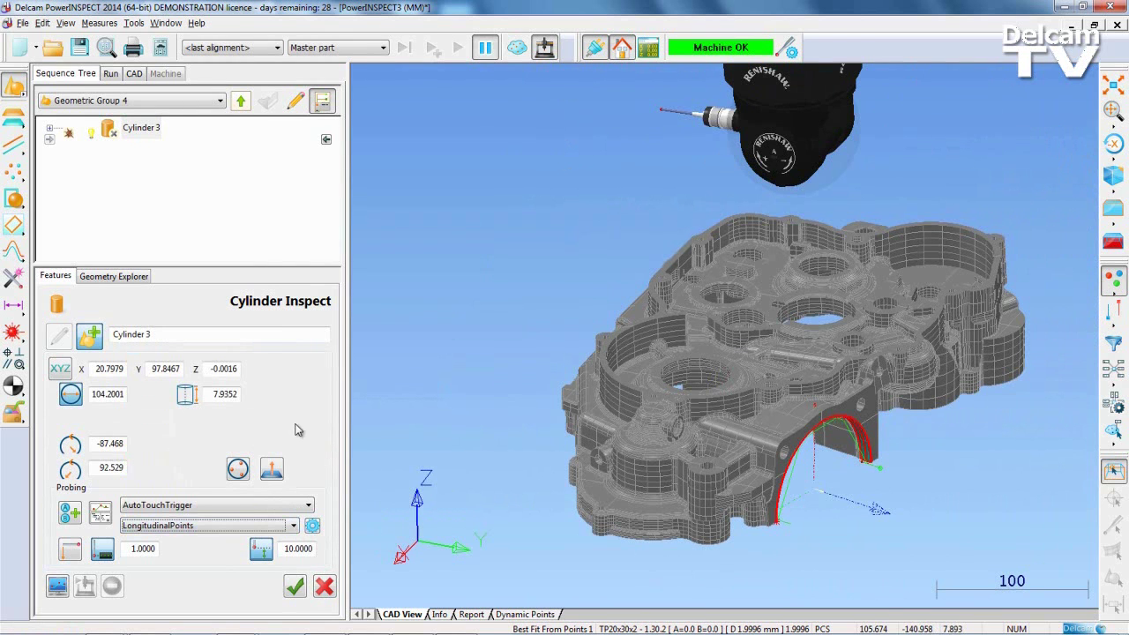
pyautogui.moveTo(814, 443); pyautogui.dragTo(563, 278, button='middle')
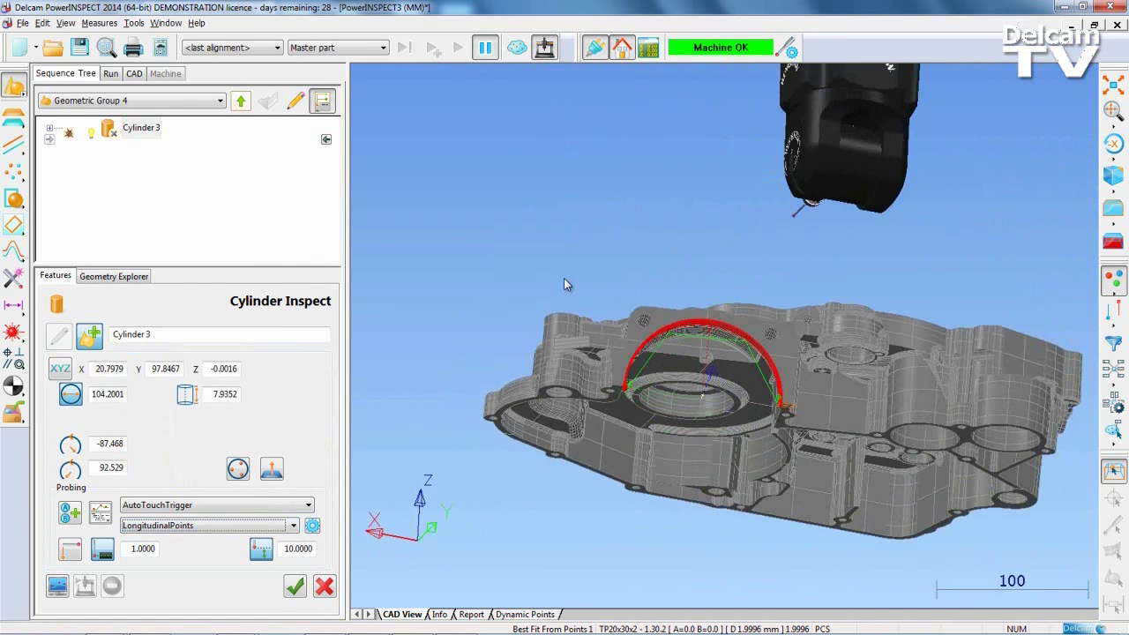
pyautogui.scroll(5, 814, 432)
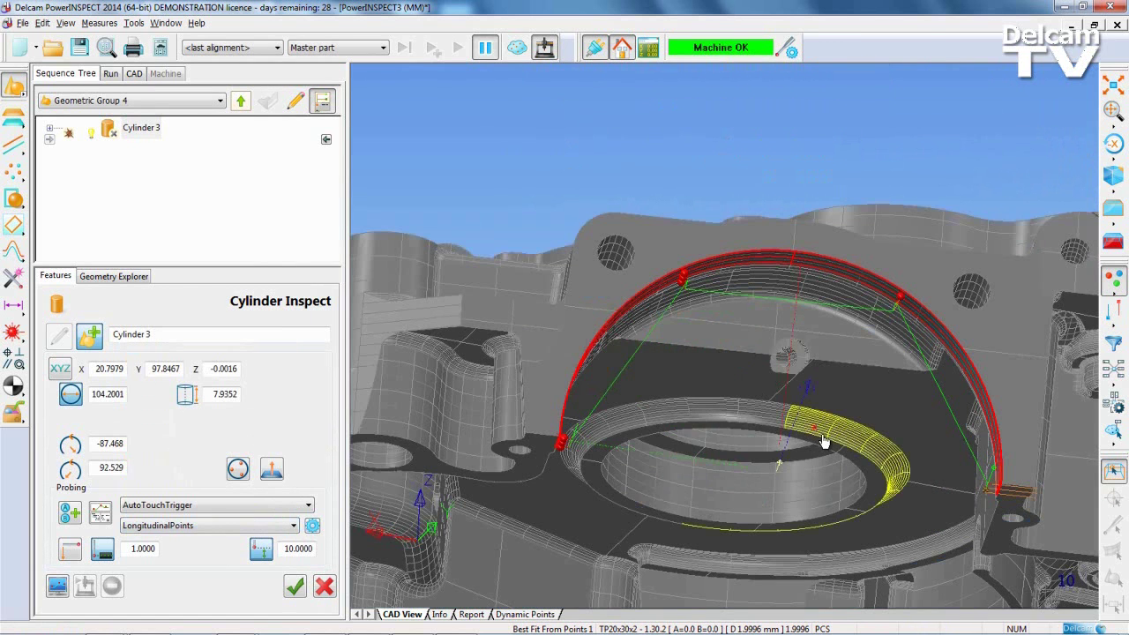
# Step: Set Cylinder 3's probing strategy to UserDefined (TeachAndLearn) and zoom onto the arc-end probe points
pyautogui.click(309, 505)
pyautogui.click(242, 541)
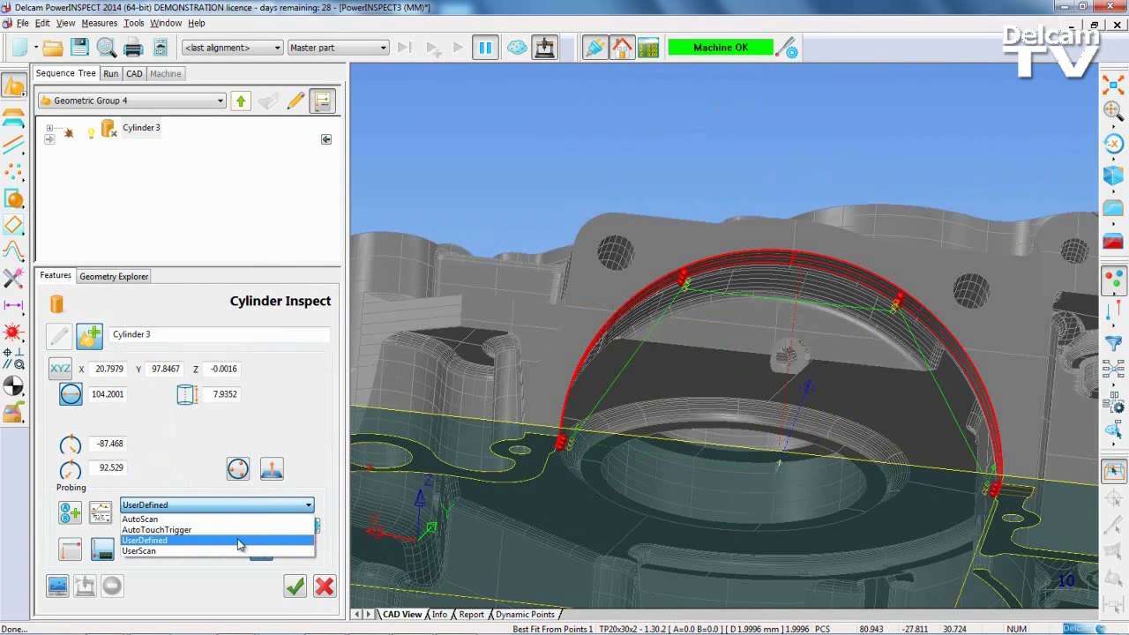
pyautogui.click(271, 541)
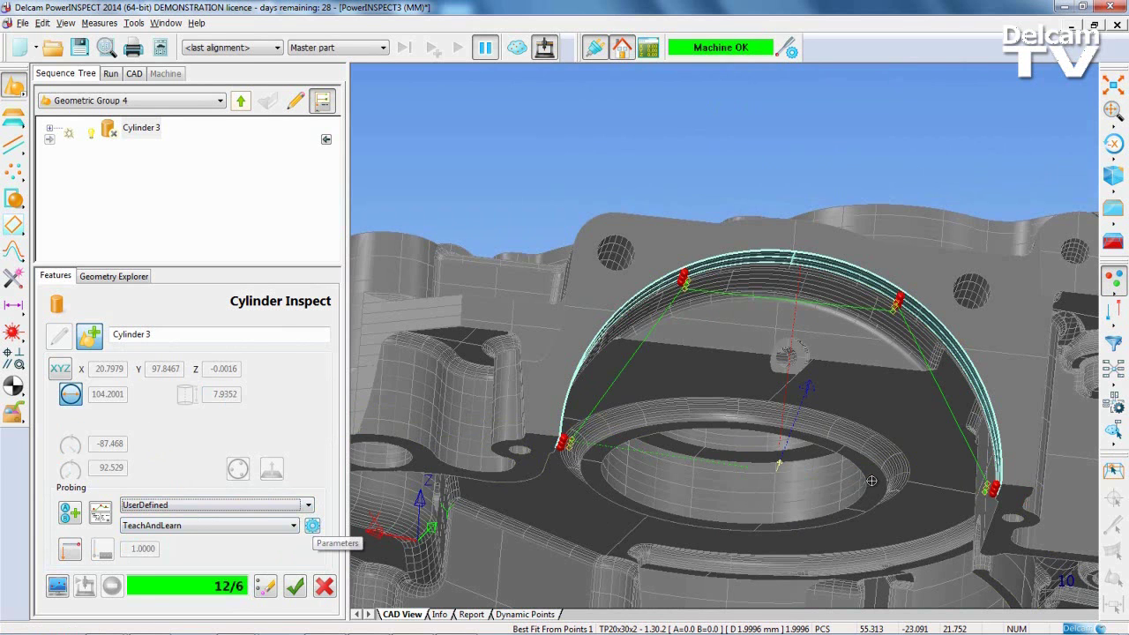
pyautogui.moveTo(949, 451); pyautogui.dragTo(1024, 515)
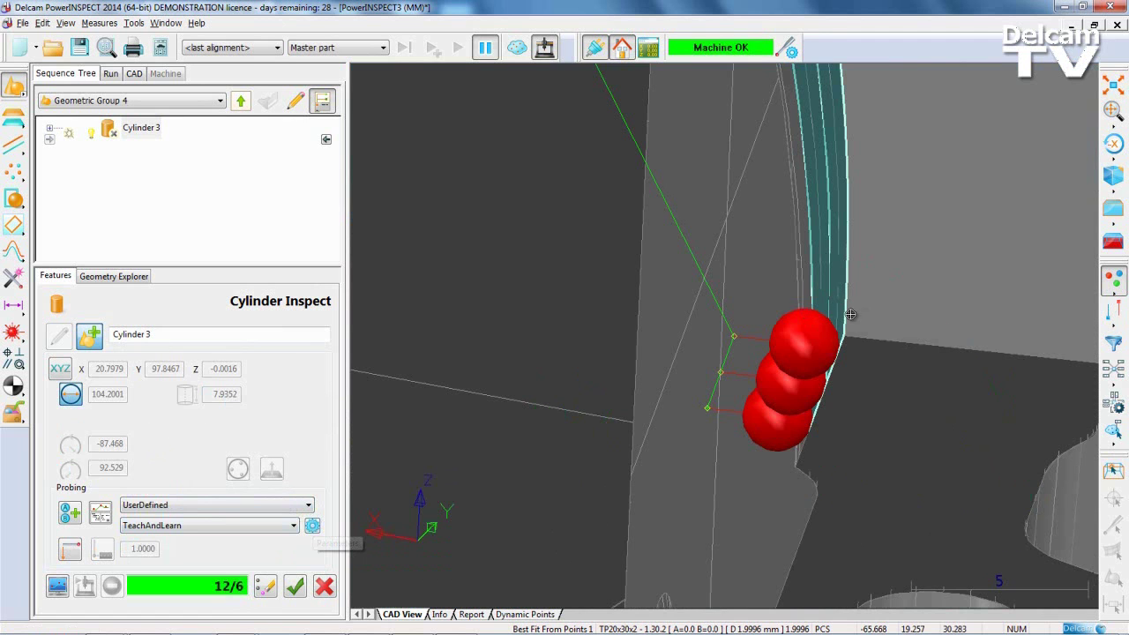
pyautogui.scroll(-3, 871, 325)
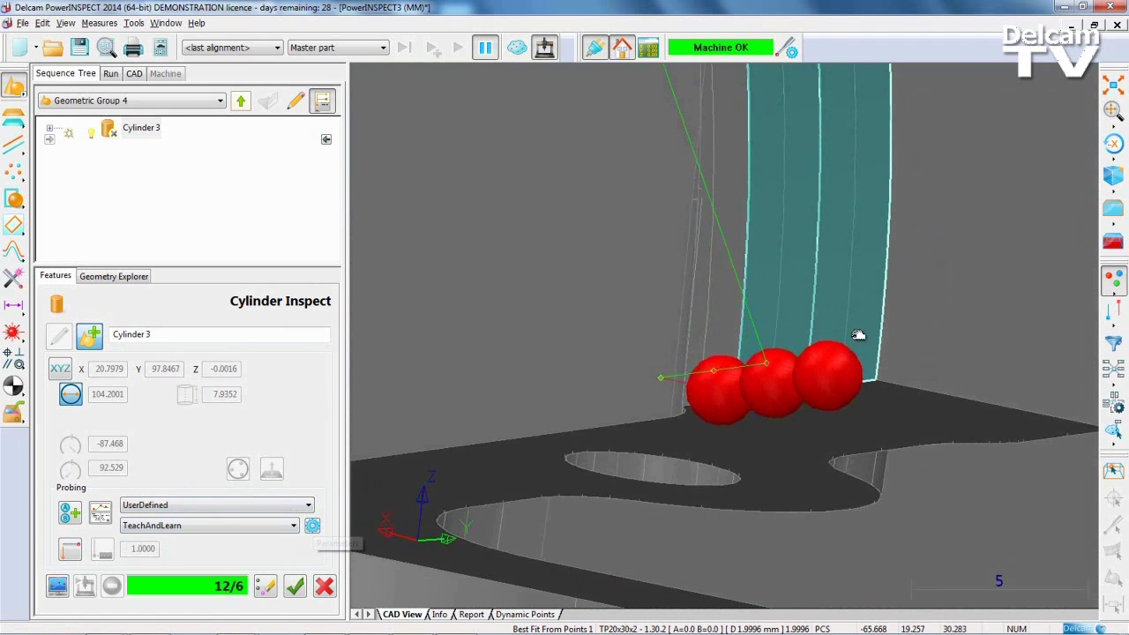